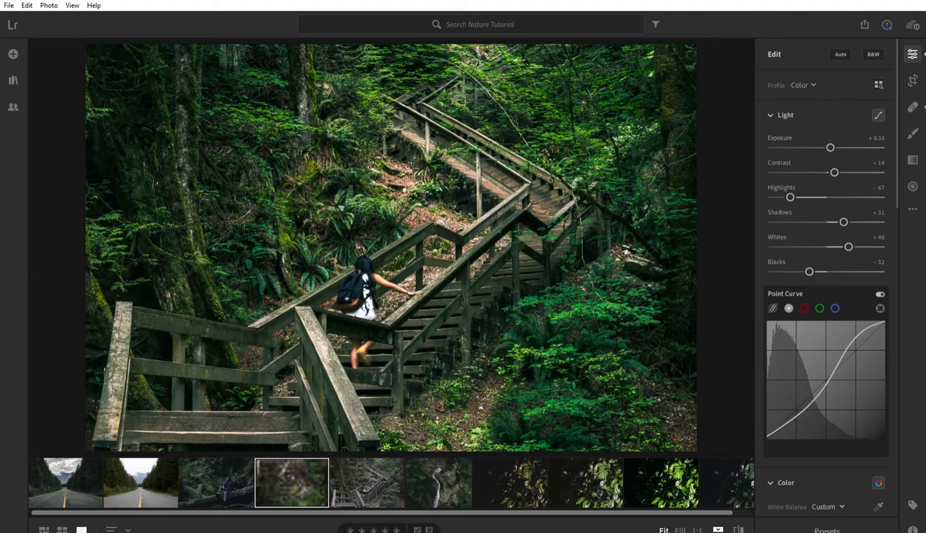
- Compare the finished forest staircase edit with its original, and open the unedited copy of the photo
key(backslash)
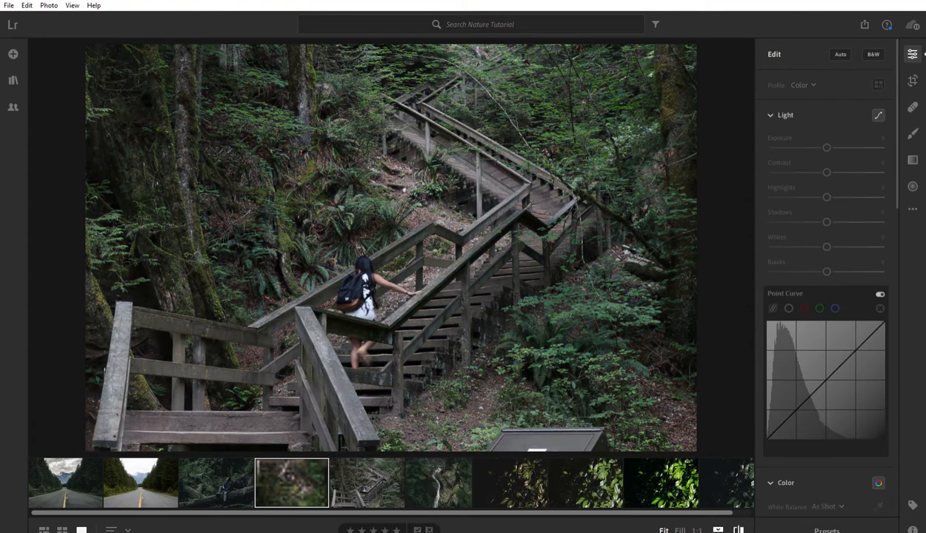
key(backslash)
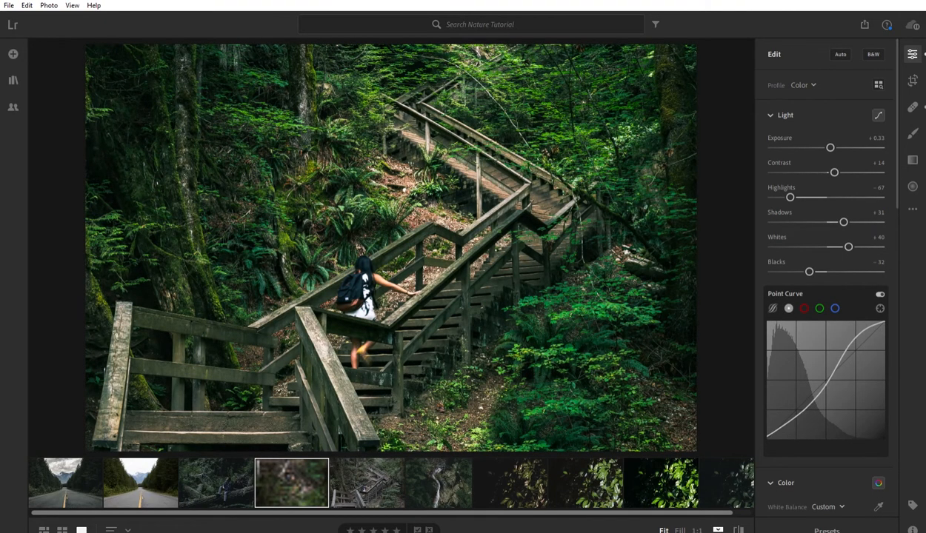
key(Right)
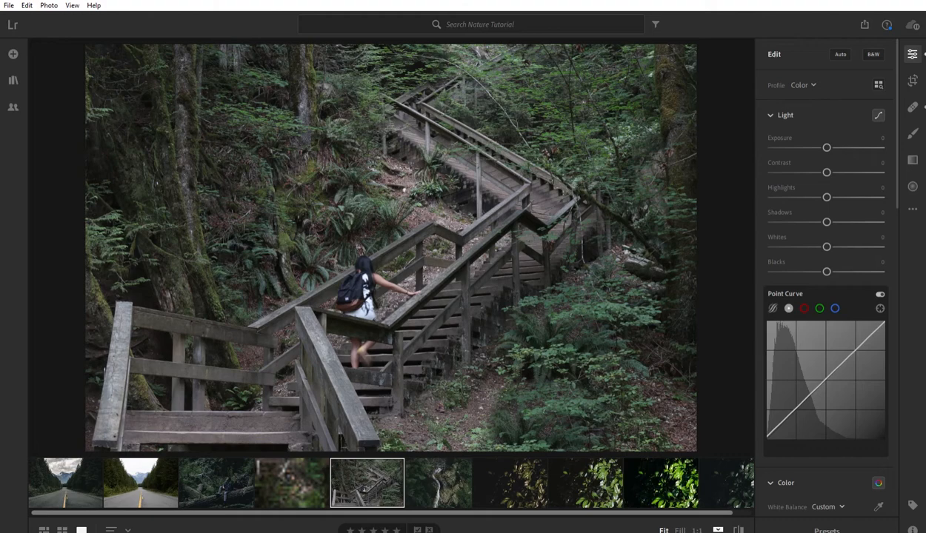
- Set Exposure to +0.30, Contrast to +10, Highlights to -51, Shadows to +29, Whites to +36 and Blacks to -28
drag(826, 147, 832, 172)
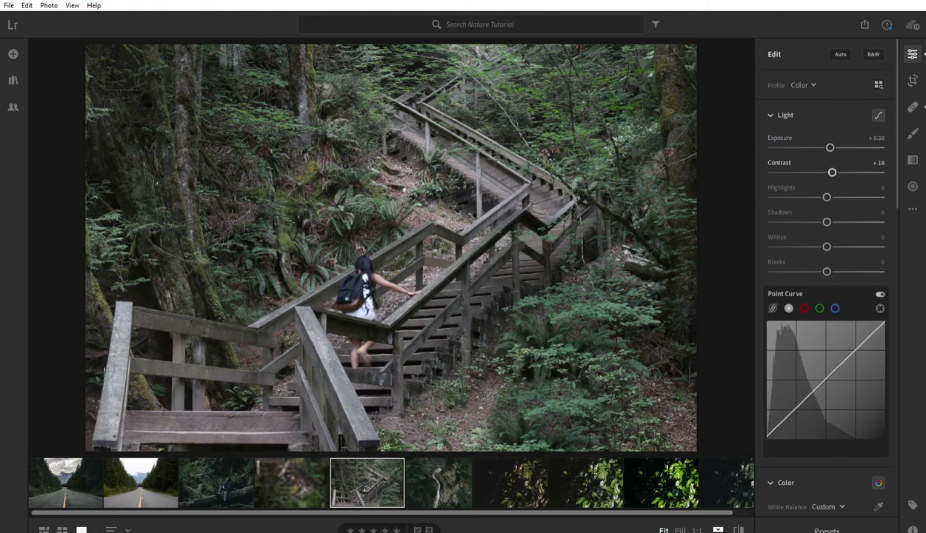
drag(826, 197, 842, 221)
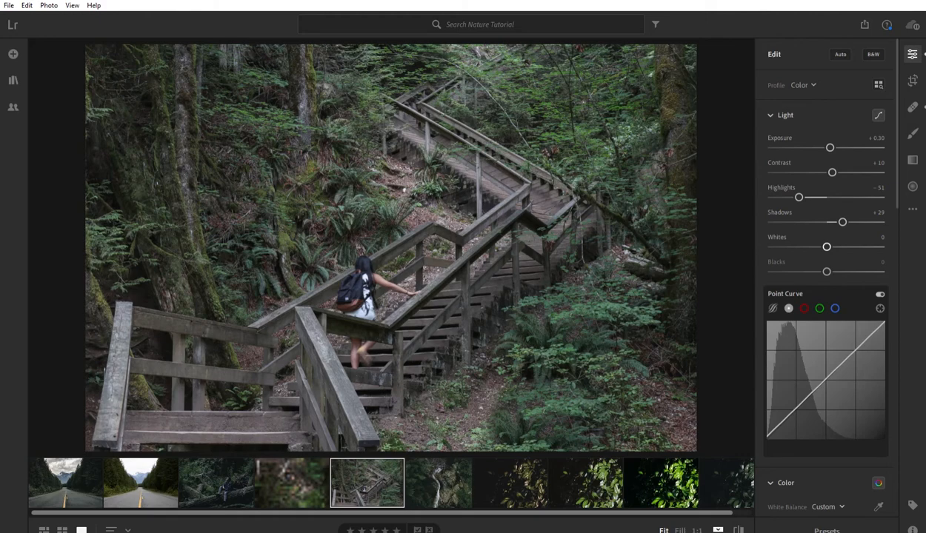
drag(827, 246, 846, 247)
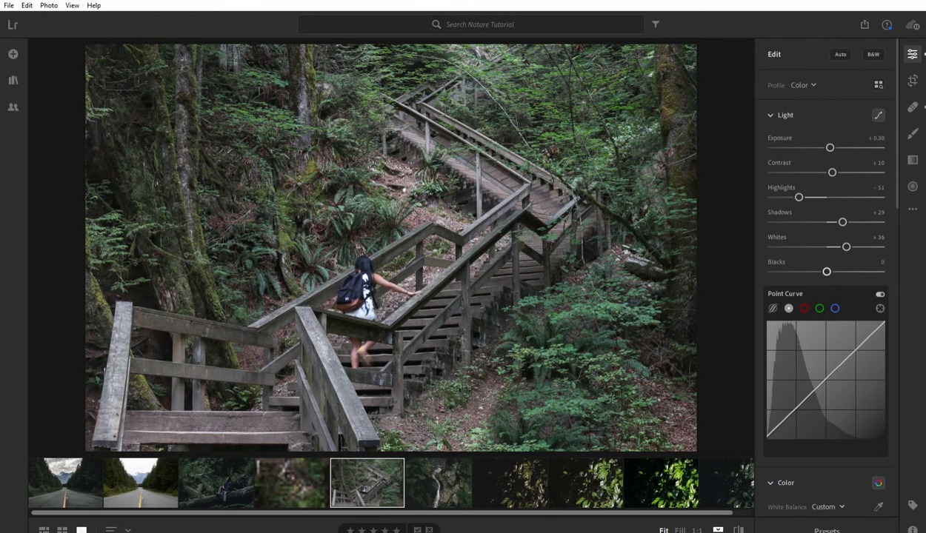
drag(827, 272, 809, 272)
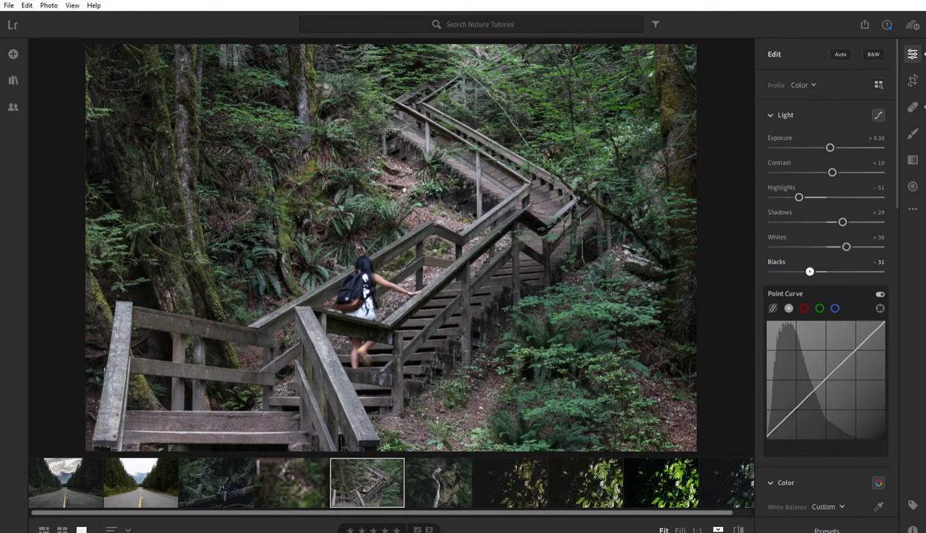
drag(810, 271, 812, 272)
drag(810, 272, 811, 272)
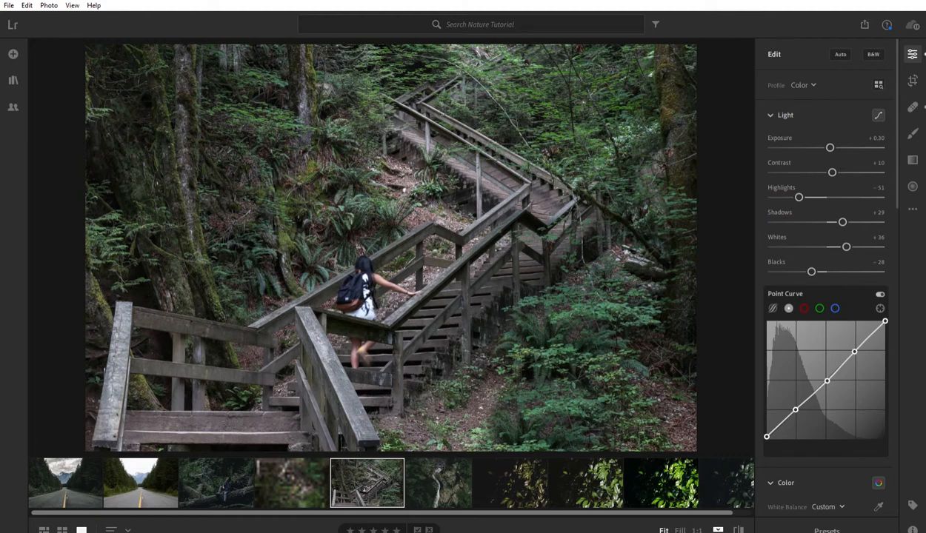
- Shape the point curve into a gentle S with darker shadows and brighter highlights, and compare the photo with its original
mouse_move(767, 436)
mouse_down()
mouse_move(767, 426)
mouse_move(767, 439)
mouse_up()
drag(796, 409, 797, 417)
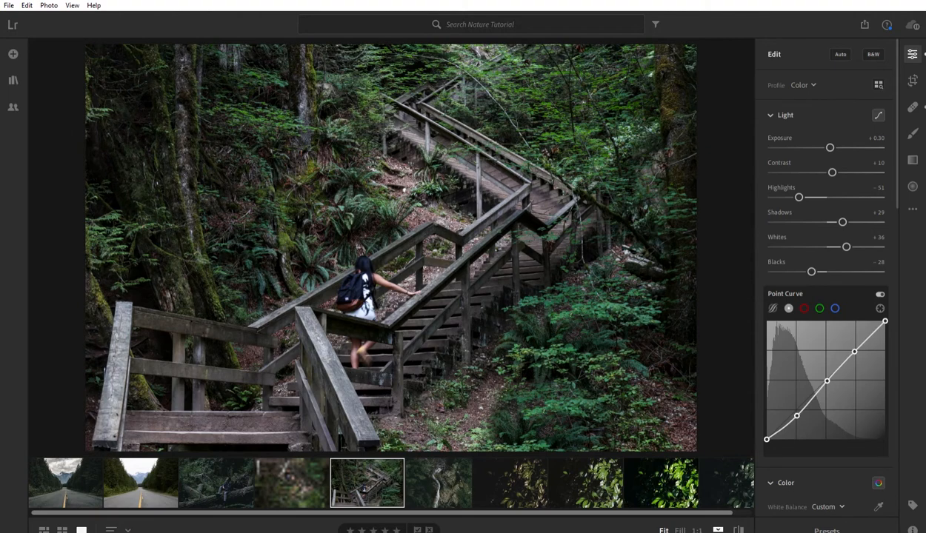
drag(826, 381, 825, 382)
drag(854, 351, 851, 346)
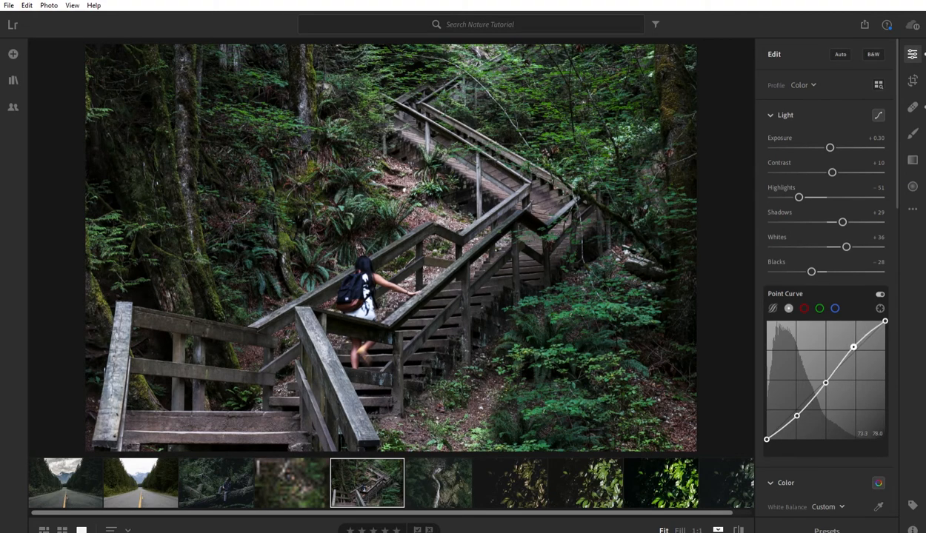
scroll(826, 334, down, 3)
scroll(826, 296, down, 3)
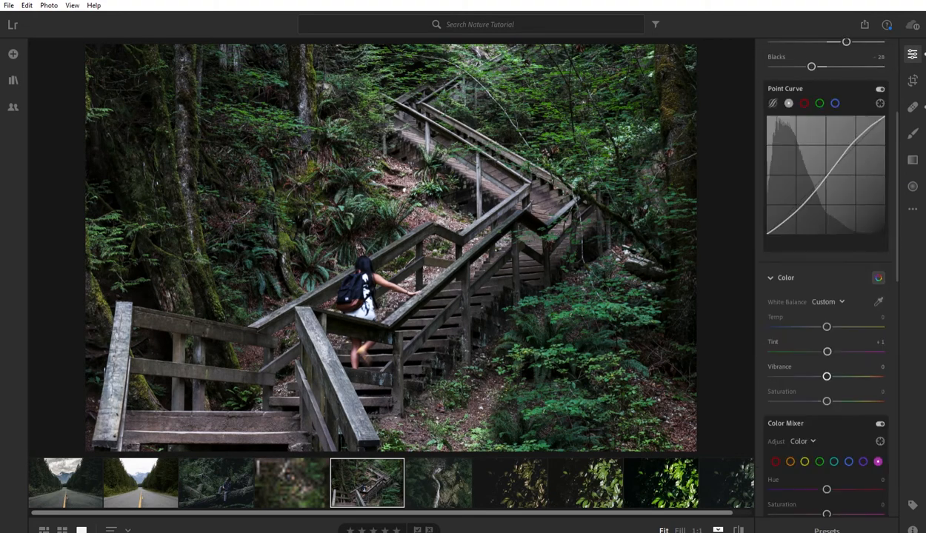
key(backslash)
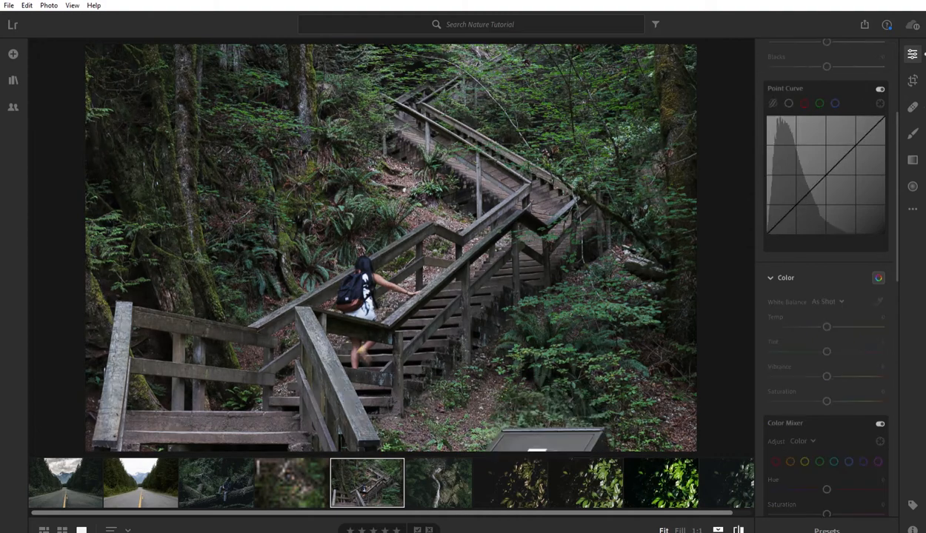
key(backslash)
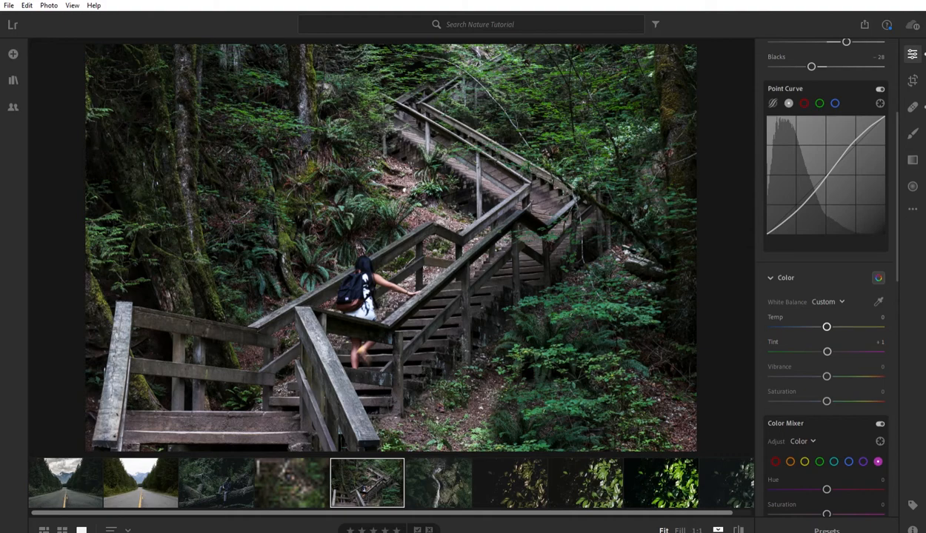
- Warm the white balance with Temp +5 and Tint 0, and set Vibrance to +4
drag(827, 327, 830, 326)
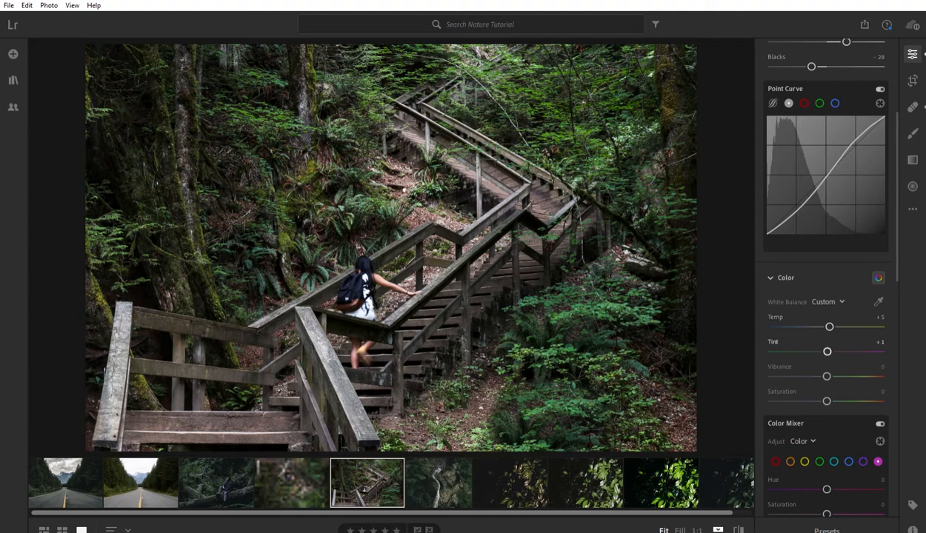
drag(828, 352, 827, 352)
drag(827, 376, 829, 376)
- Set the saturation of the oranges to +10 in the Color Mixer
scroll(828, 376, down, 3)
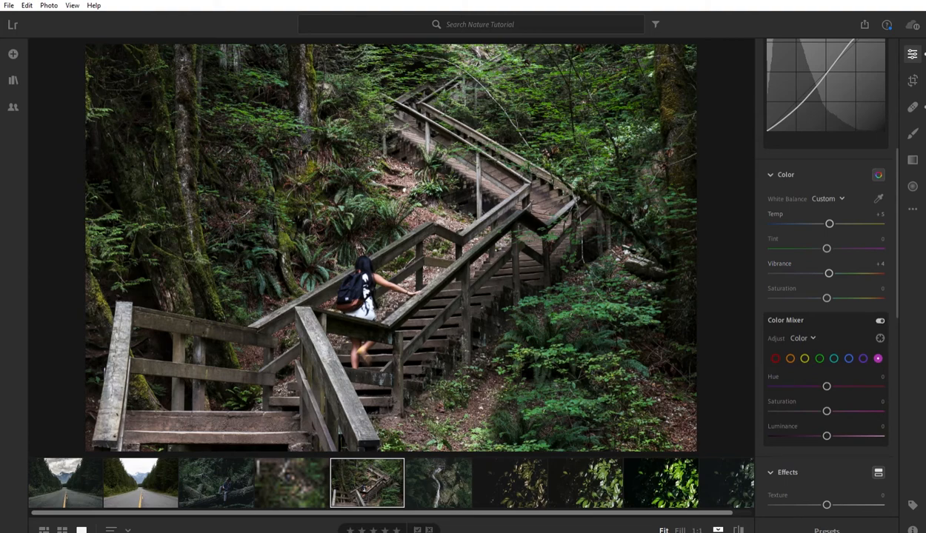
click(790, 359)
click(804, 359)
click(790, 358)
drag(826, 412, 832, 411)
double_click(833, 411)
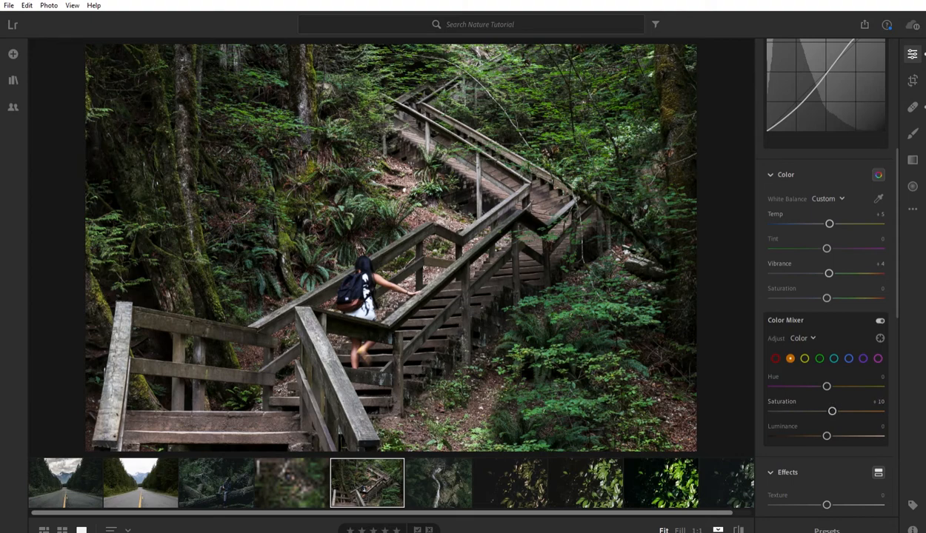
- Set the yellows in the Color Mixer to Saturation +14 and Luminance -15
click(805, 358)
drag(827, 411, 833, 411)
mouse_move(833, 411)
mouse_down()
mouse_move(772, 411)
mouse_move(881, 411)
mouse_move(771, 411)
mouse_move(834, 411)
mouse_up()
mouse_move(827, 435)
mouse_down()
mouse_move(806, 436)
mouse_move(818, 436)
mouse_up()
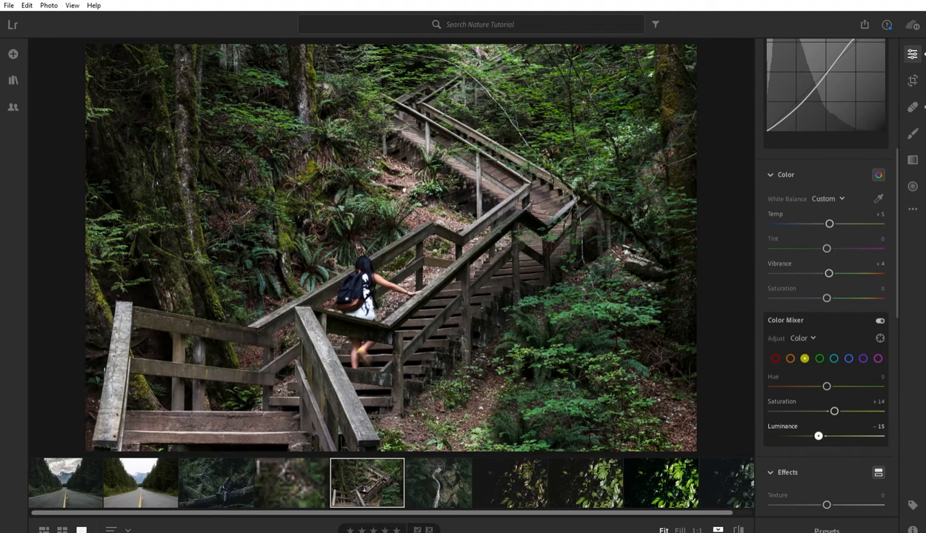
- Lower the luminance of the greens to -14 and compare the photo with and without the Color Mixer changes
click(819, 358)
drag(823, 436, 818, 435)
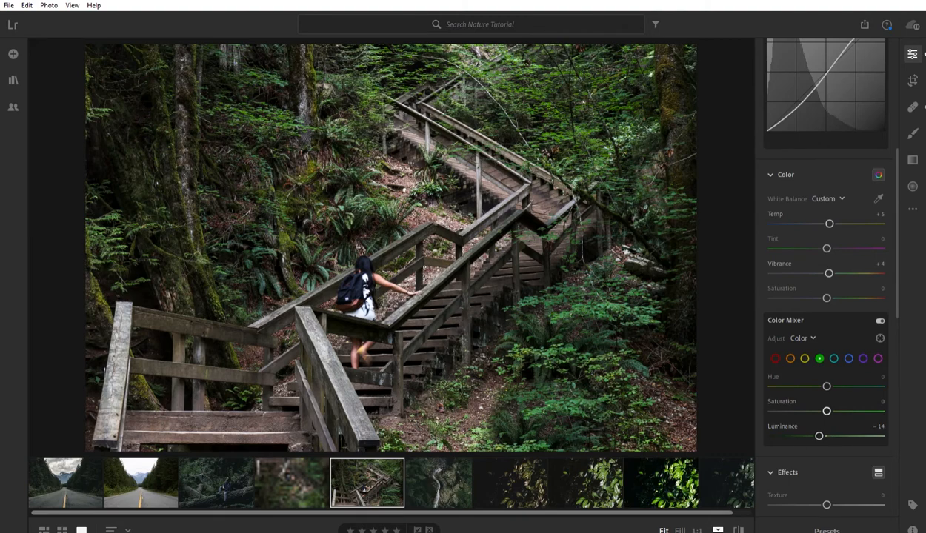
click(880, 320)
click(880, 320)
click(880, 320)
click(880, 321)
click(880, 321)
- Set Vignette to -10 and Clarity to +9, leaving Dehaze at 0
scroll(827, 350, down, 3)
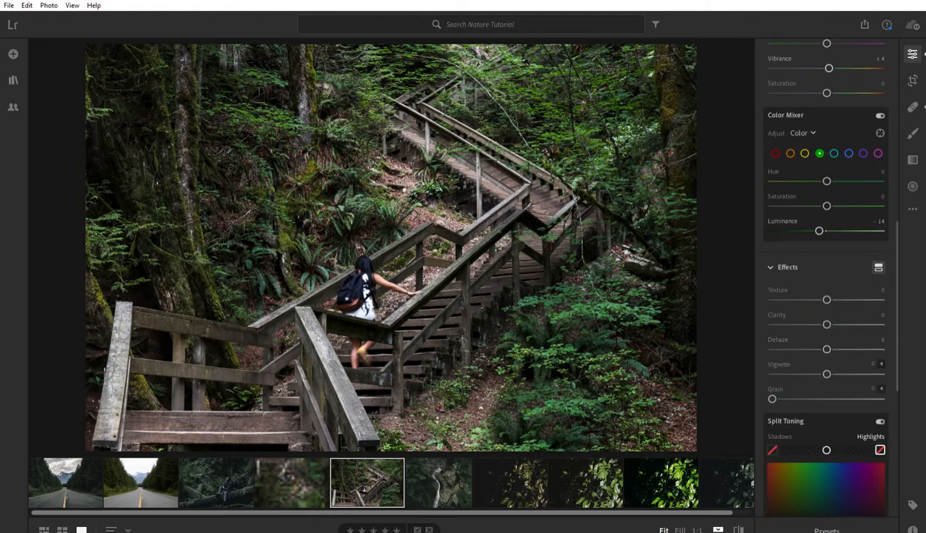
drag(826, 374, 821, 374)
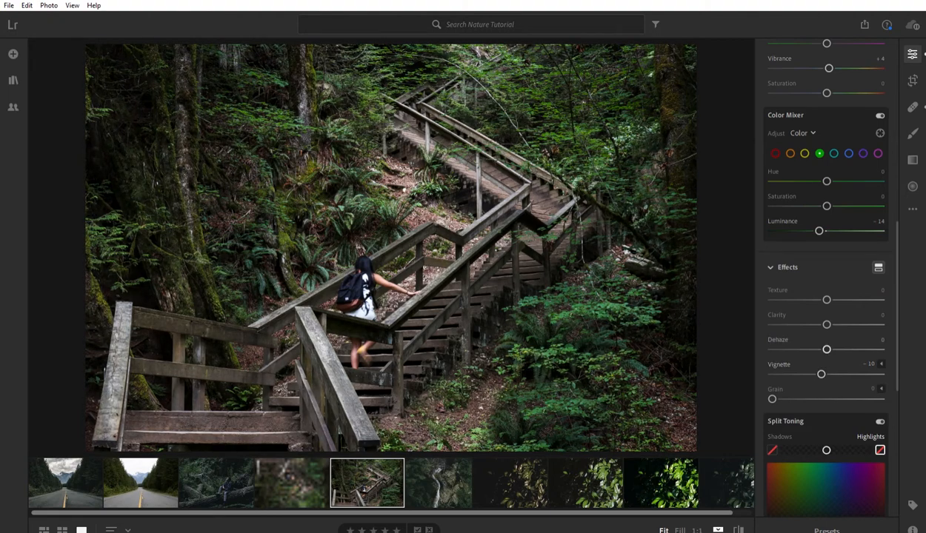
drag(827, 349, 805, 349)
double_click(805, 349)
drag(806, 314, 809, 316)
double_click(810, 315)
drag(808, 317, 810, 317)
- Examine the split toning settings of the finished staircase version against the working copy, and return to the working copy
scroll(807, 292, down, 2)
scroll(826, 278, down, 2)
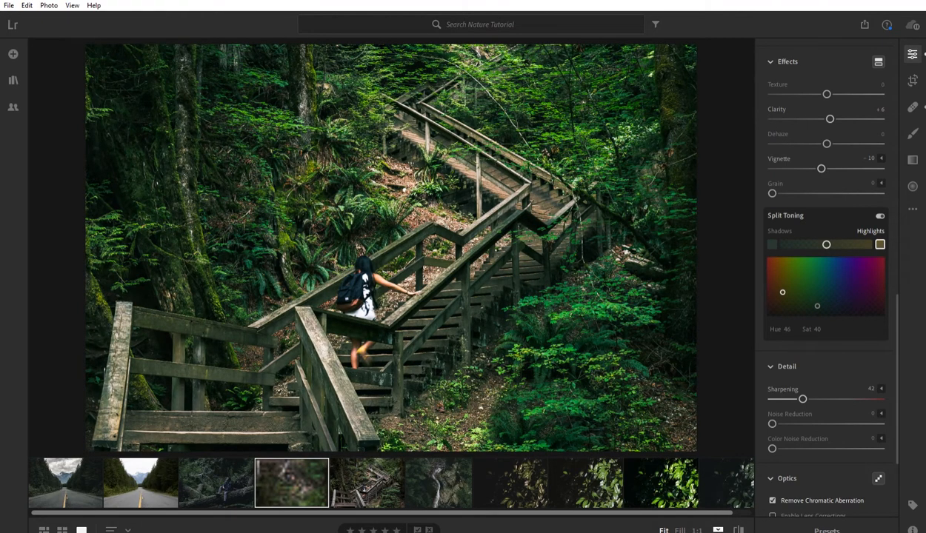
key(Right)
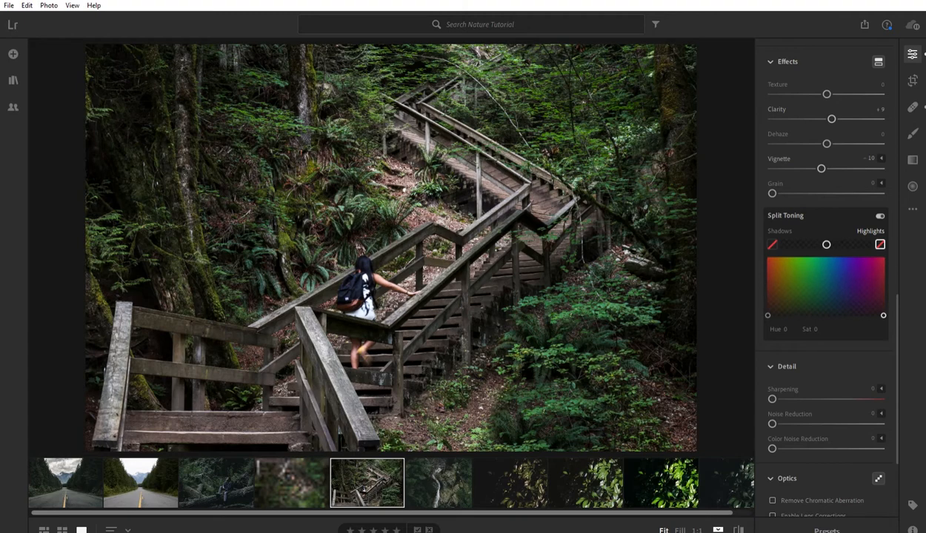
click(291, 483)
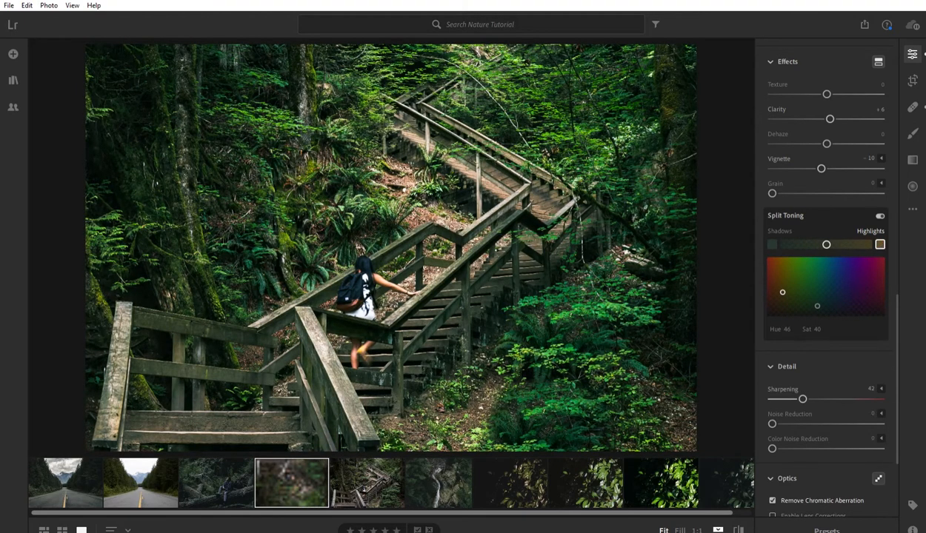
key(Right)
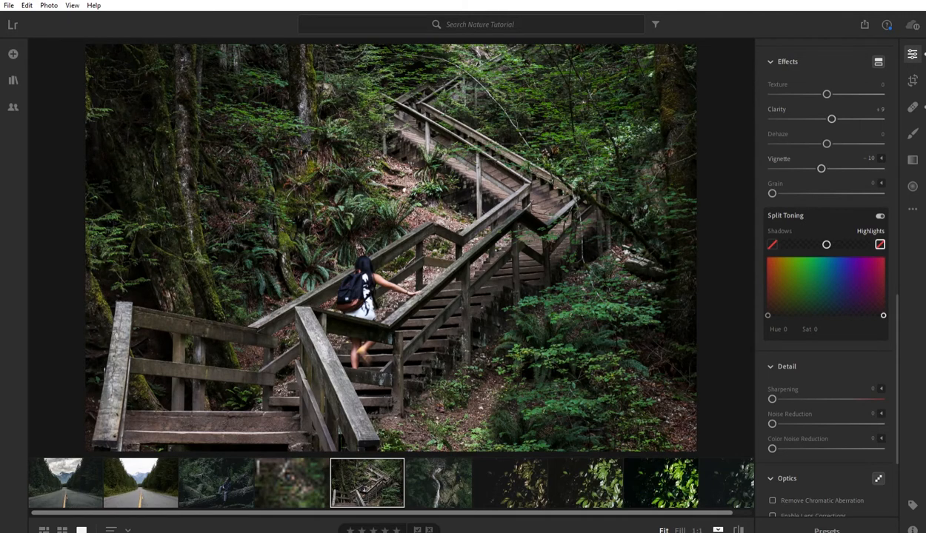
- Tint the highlights a soft, muted yellow with split toning, keeping the saturation low
drag(767, 316, 790, 302)
double_click(790, 302)
drag(883, 315, 785, 298)
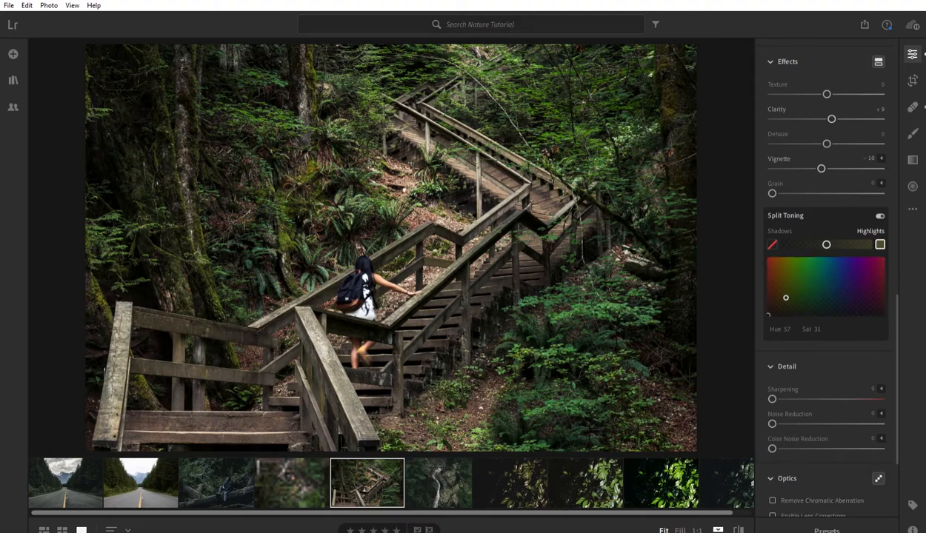
mouse_move(785, 297)
mouse_down()
mouse_move(827, 306)
mouse_move(785, 300)
mouse_up()
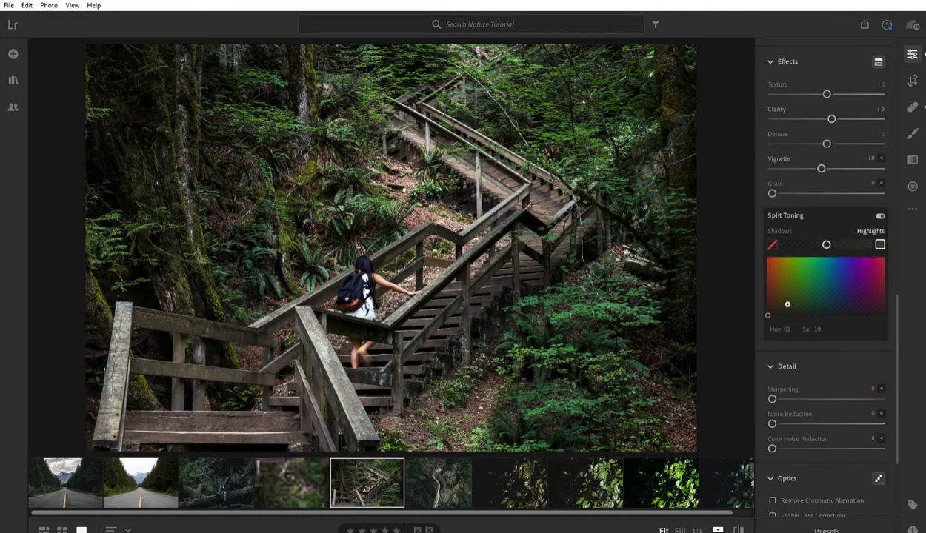
- Tint the shadows green with split toning at Hue 138 and Sat 17
click(772, 244)
drag(767, 316, 782, 299)
drag(780, 302, 813, 306)
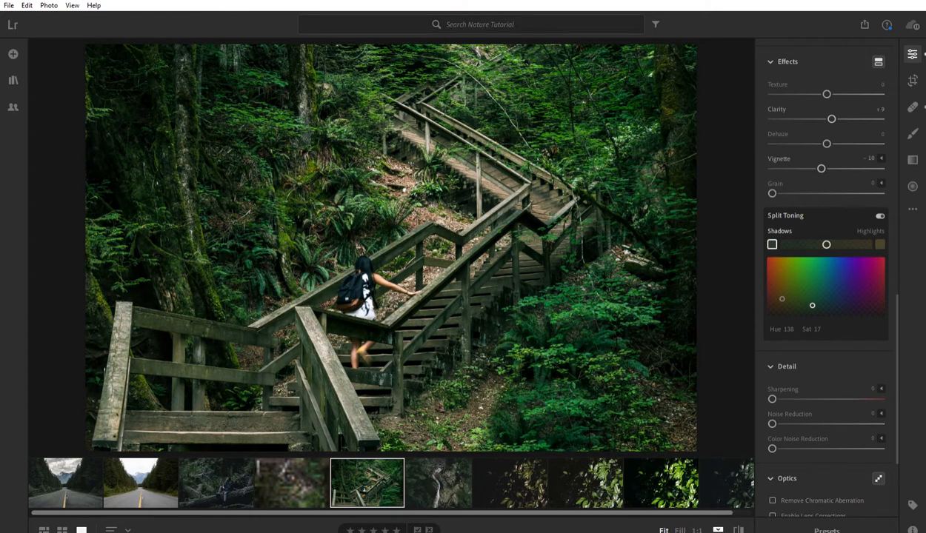
- Set Sharpening to 40 and turn on Remove Chromatic Aberration
drag(772, 398, 801, 399)
scroll(815, 333, down, 3)
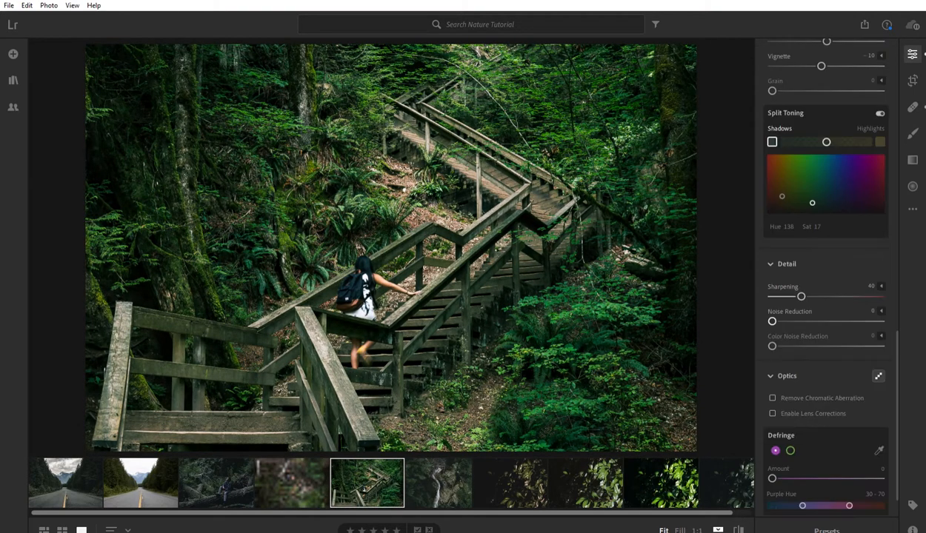
click(772, 398)
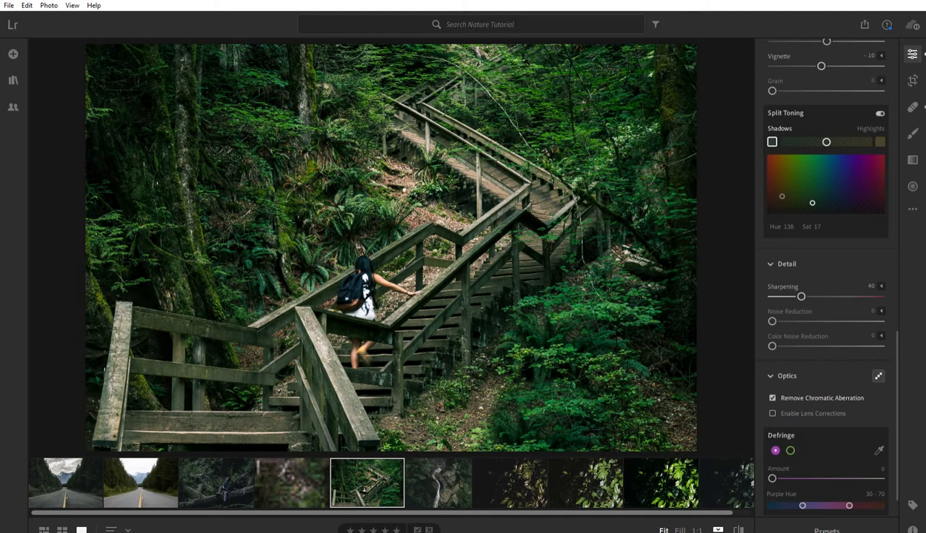
- Compare the edited staircase photo with its unedited original and with the finished reference version
key(backslash)
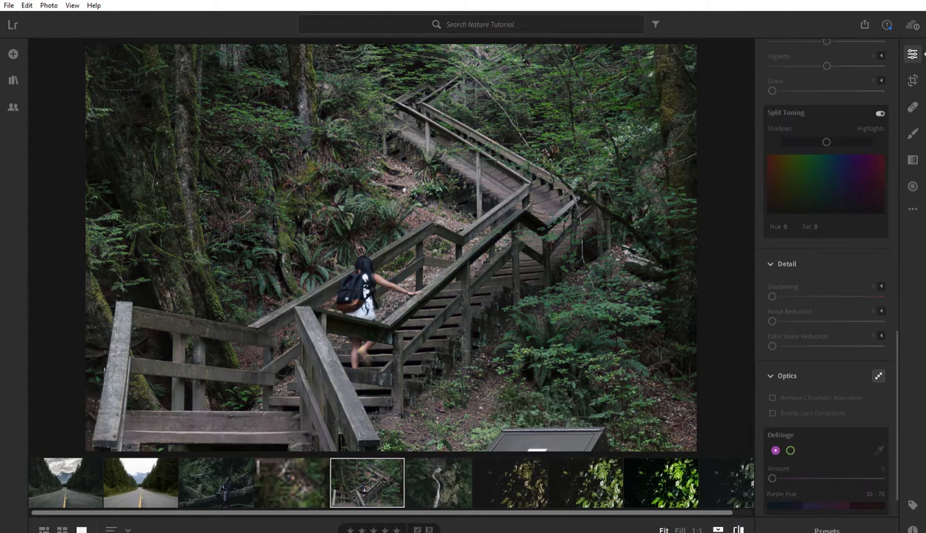
key(backslash)
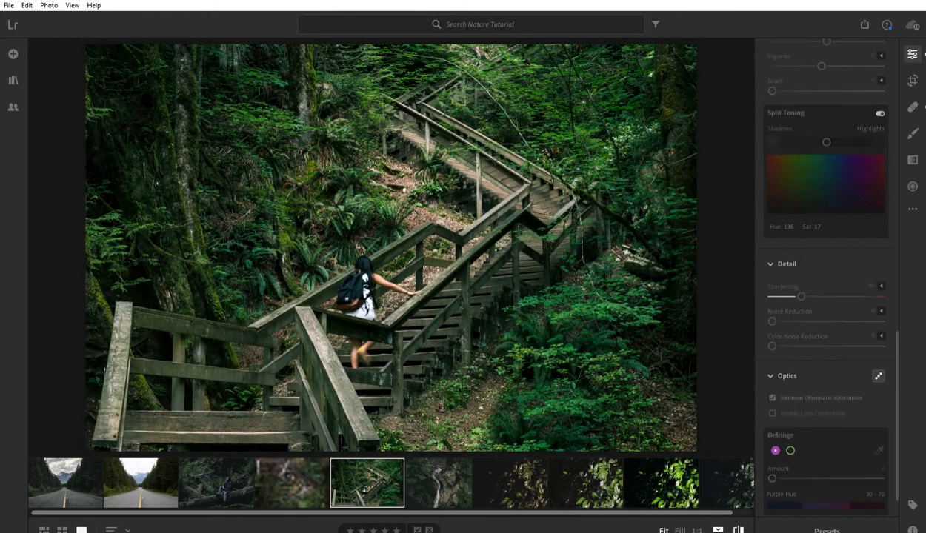
key(backslash)
key(backslash)
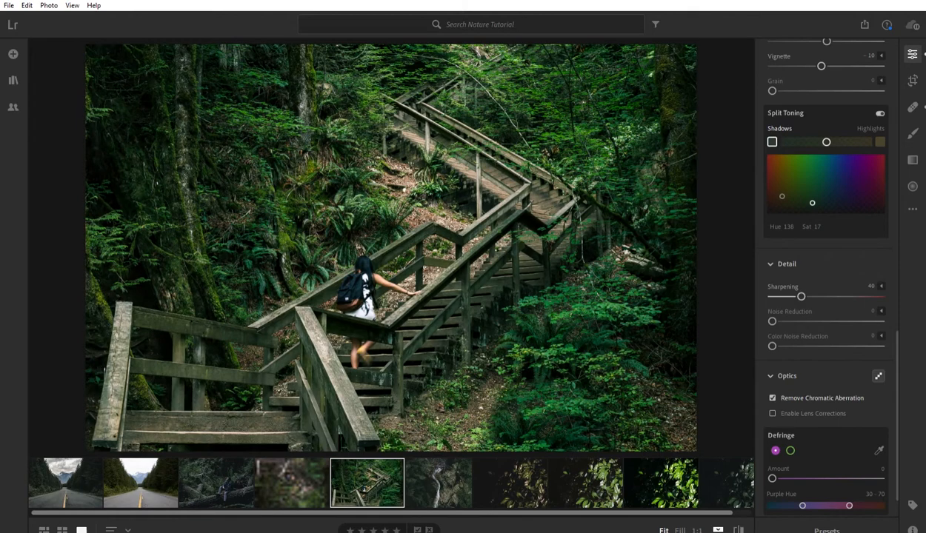
key(Left)
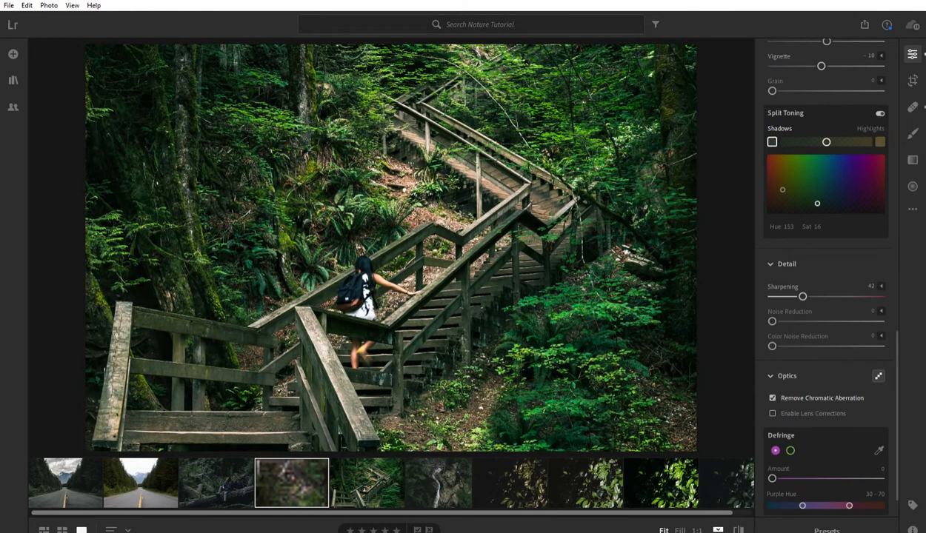
key(Right)
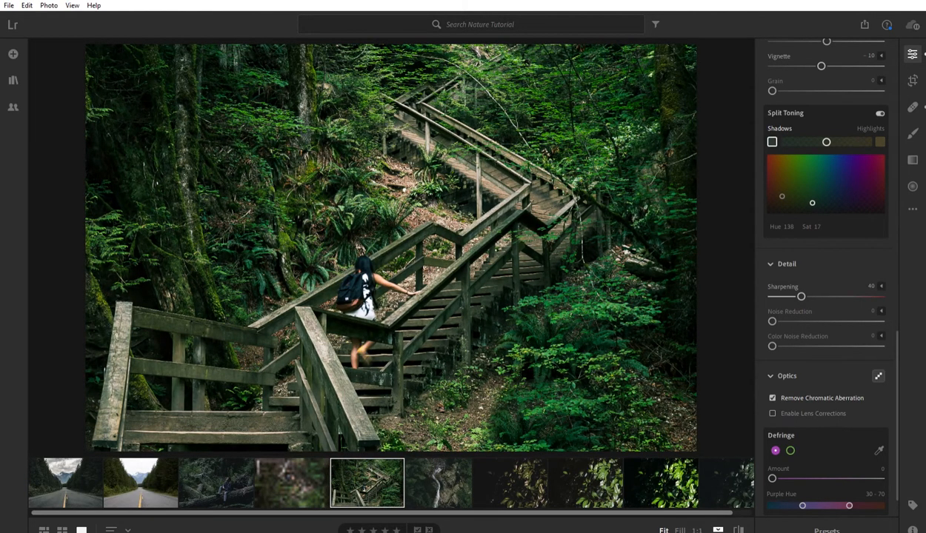
key(Left)
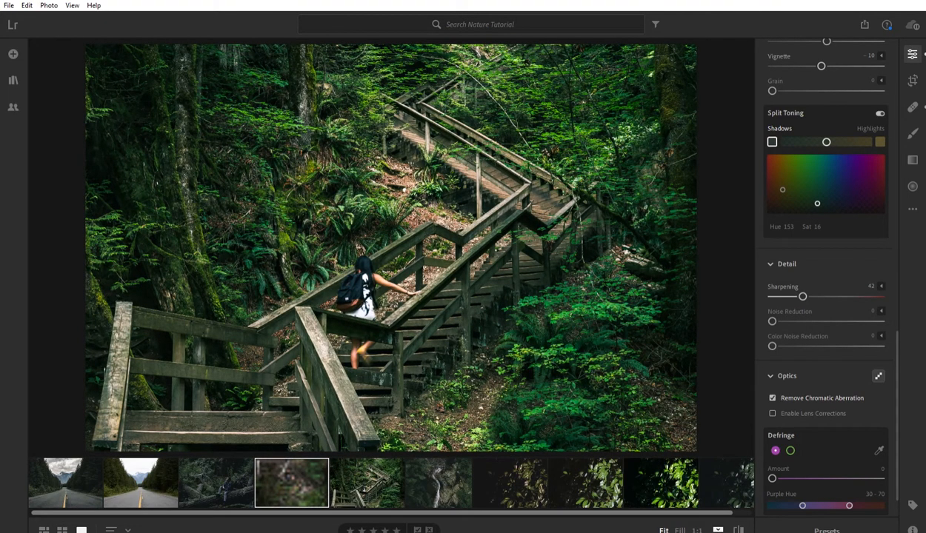
- Return to the edited staircase photo from the reference version and check it again against its unedited original
key(Right)
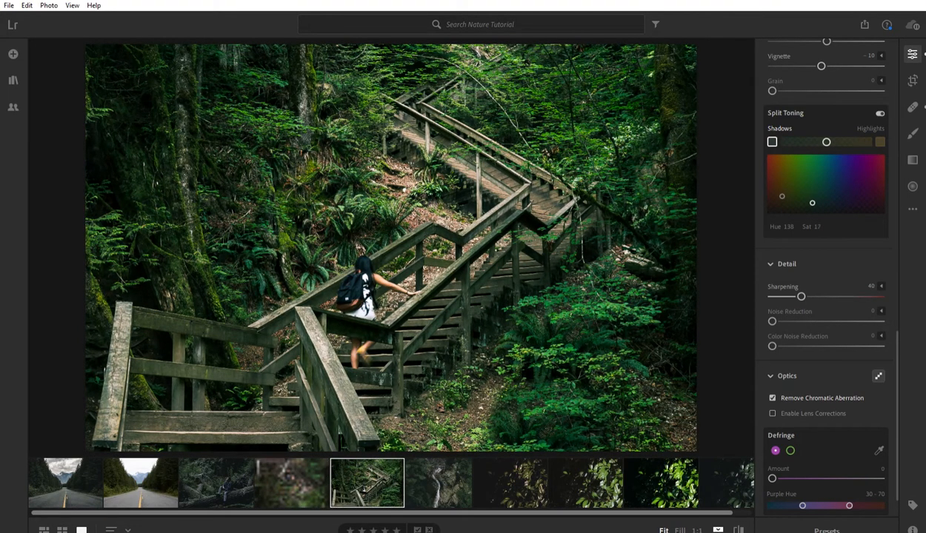
key(backslash)
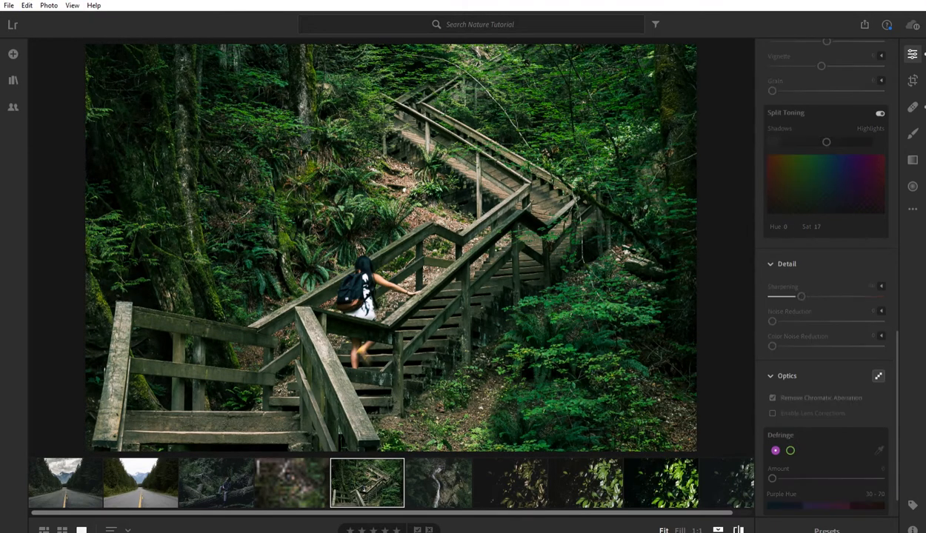
key(backslash)
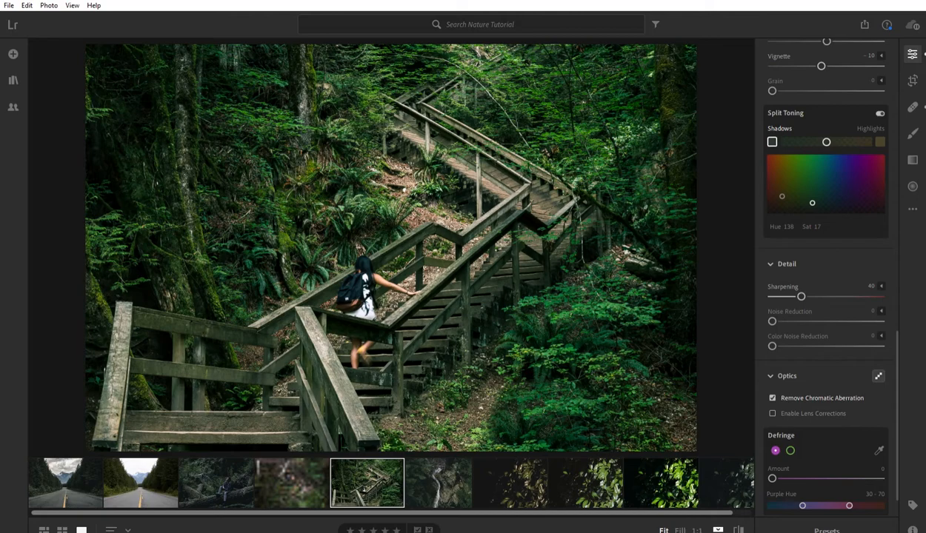
key(backslash)
key(backslash)
- Crop the staircase photo to a 1 x 1 aspect ratio, trimming both sides and keeping the hiker and zigzag stairs in frame
key(c)
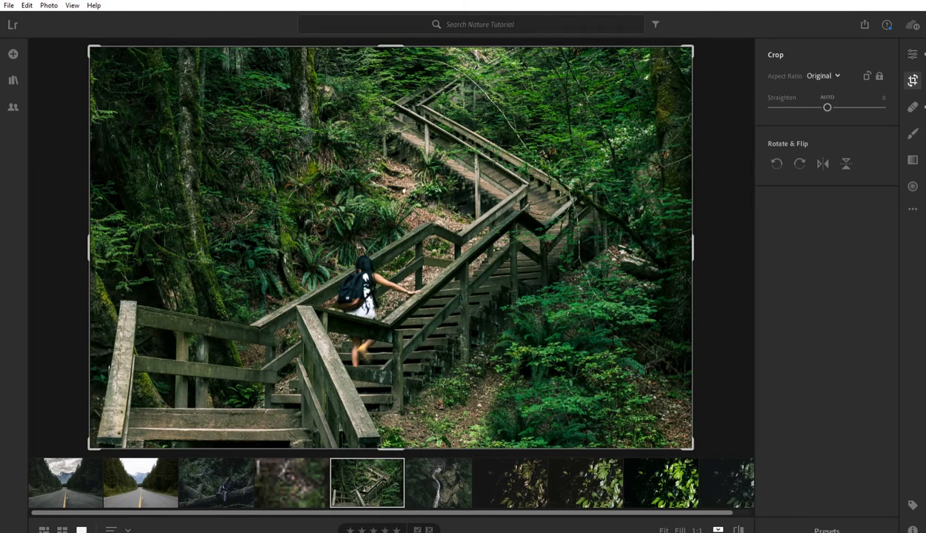
drag(390, 247, 358, 247)
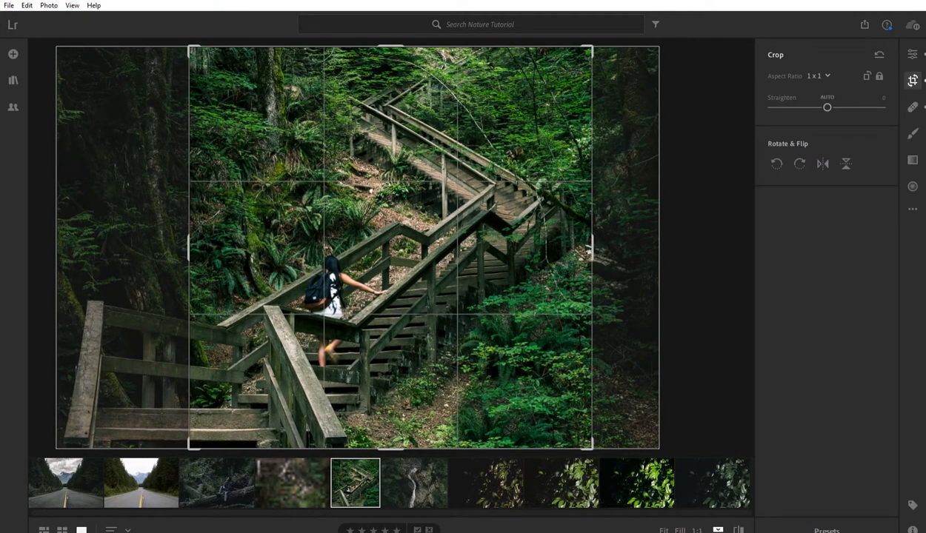
key(e)
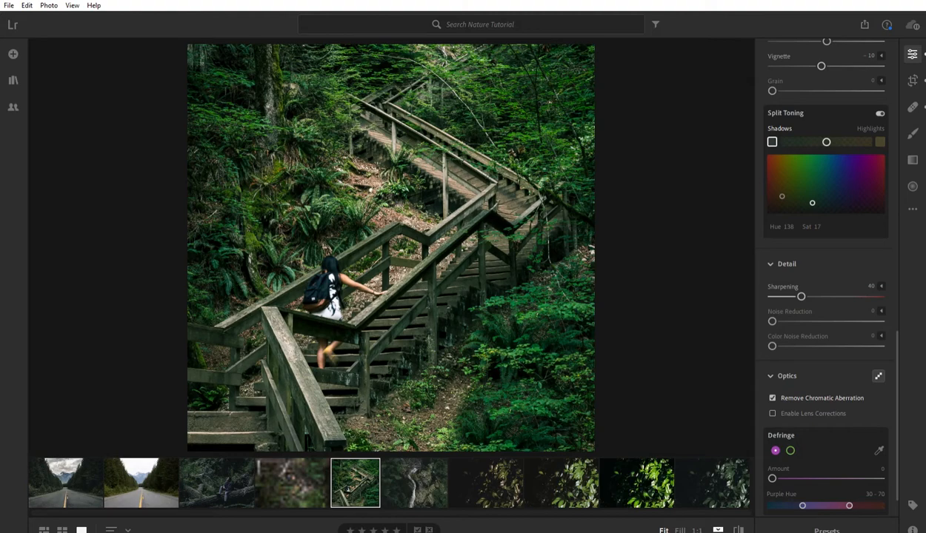
- Compare the square-cropped photo with its unedited original and with the reference version, ending on the cropped photo
key(backslash)
key(backslash)
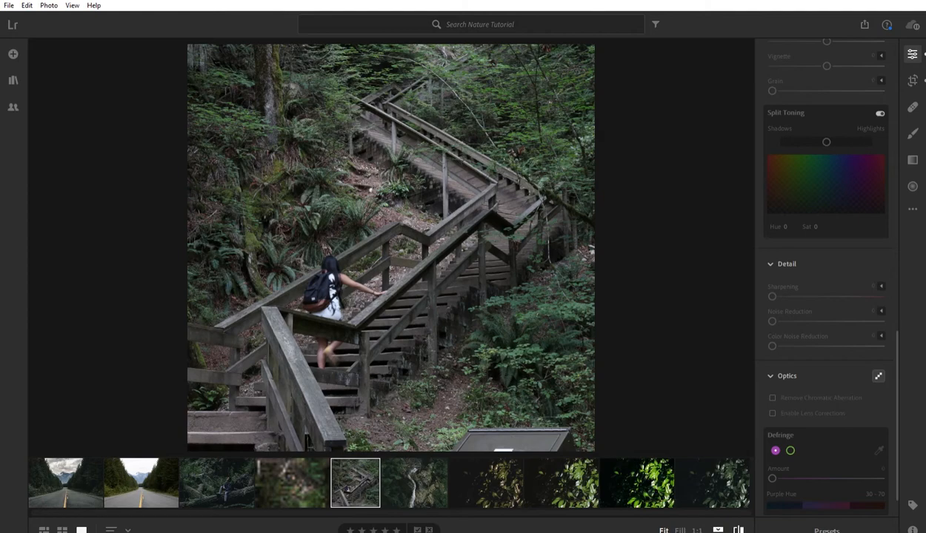
key(backslash)
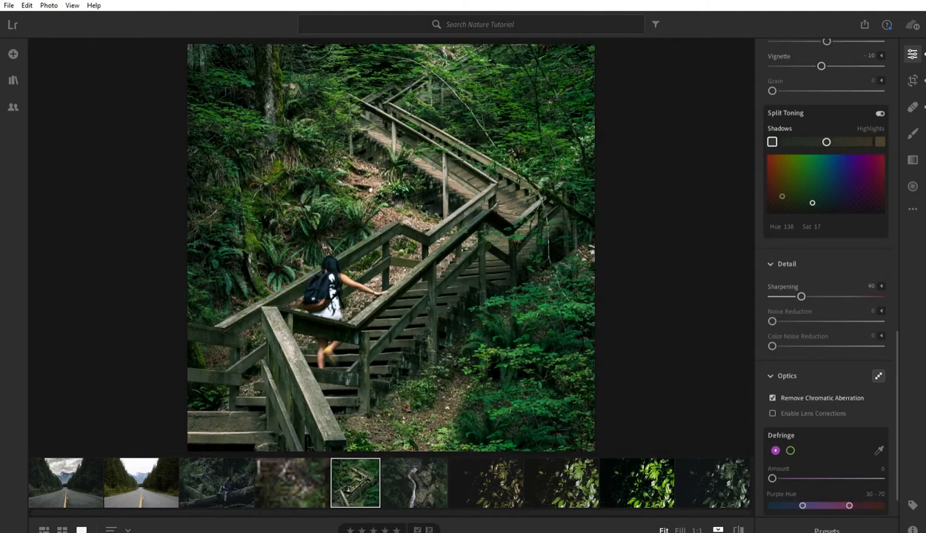
key(Left)
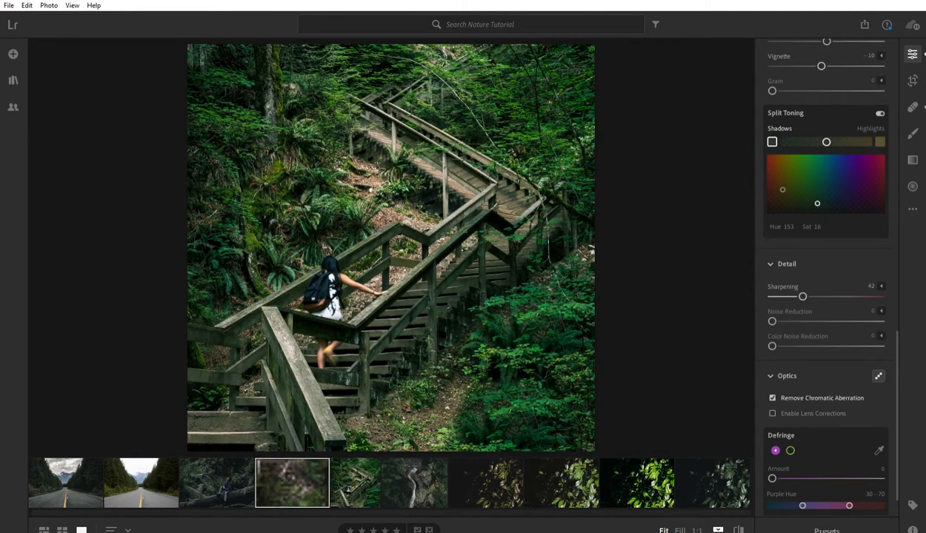
key(backslash)
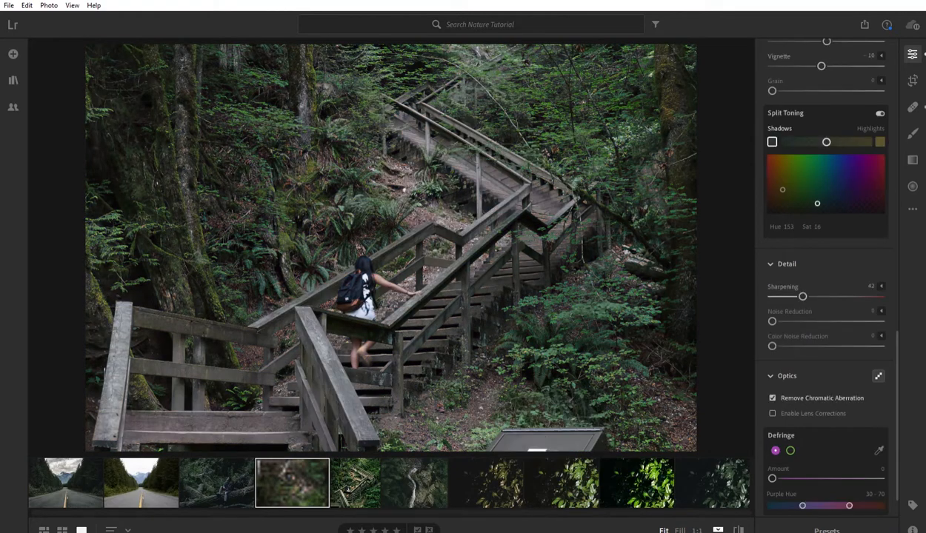
key(backslash)
key(Right)
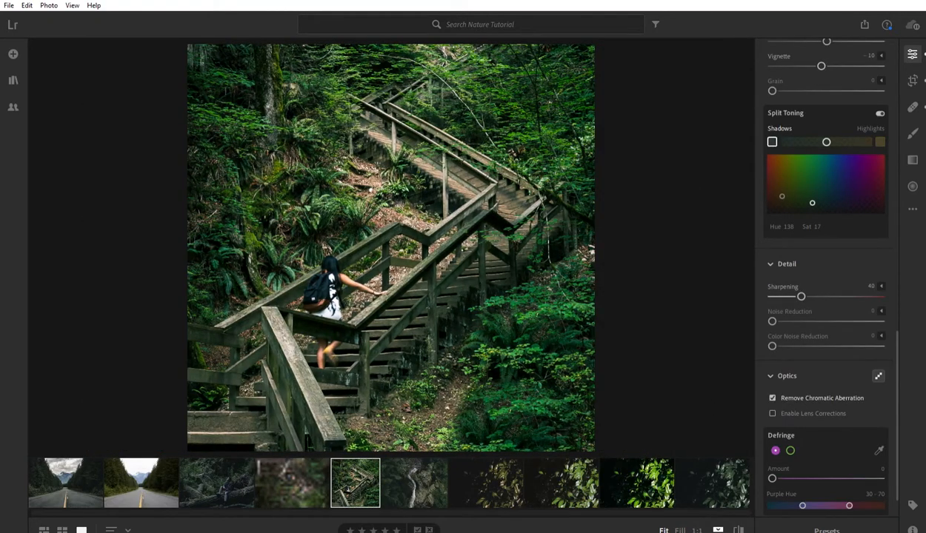
- Redo the Clone spot hiding the sign at the photo's lower edge, sampling the foliage just above it, with Size 94 and Feather 48
key(h)
click(515, 446)
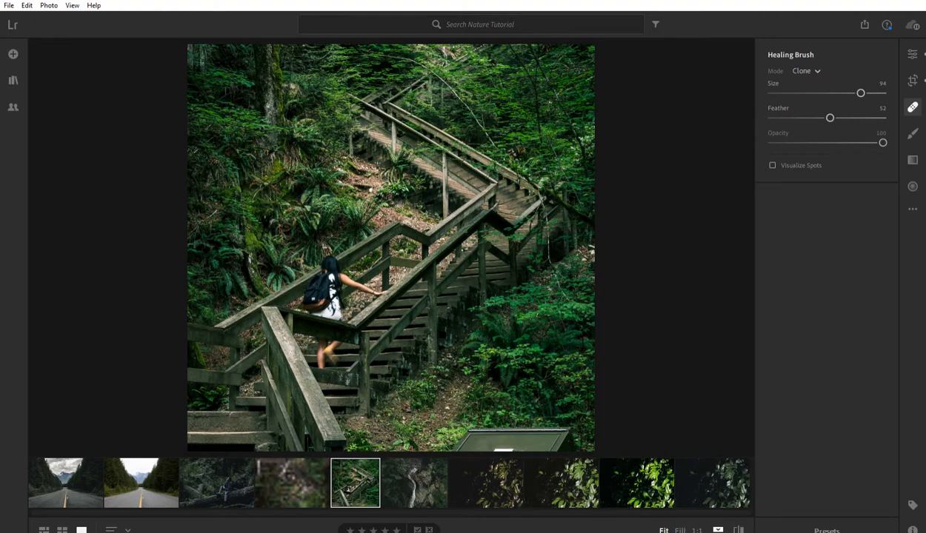
click(532, 351)
mouse_move(389, 325)
mouse_down()
mouse_move(393, 343)
mouse_move(520, 418)
mouse_move(514, 431)
mouse_up()
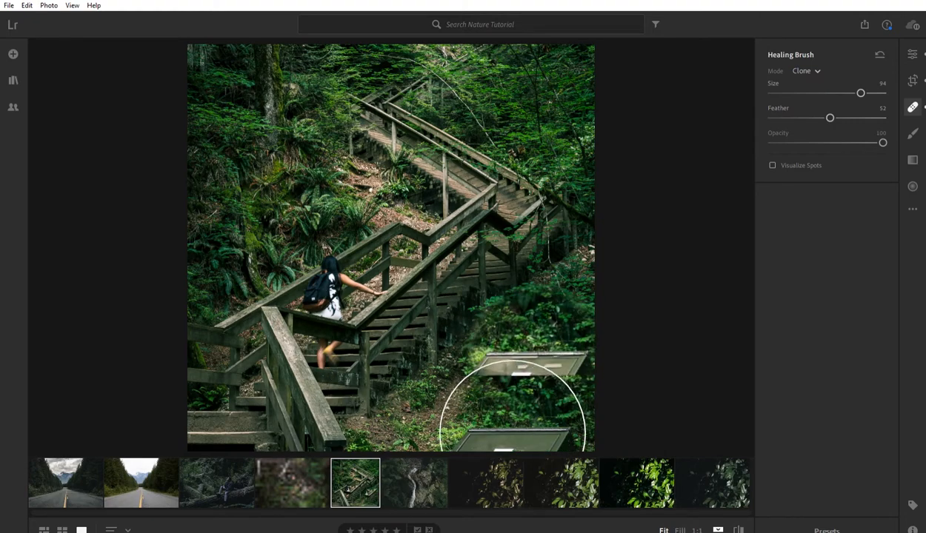
drag(532, 351, 433, 400)
mouse_move(513, 427)
mouse_down()
mouse_move(538, 341)
mouse_move(546, 355)
mouse_up()
drag(830, 118, 825, 118)
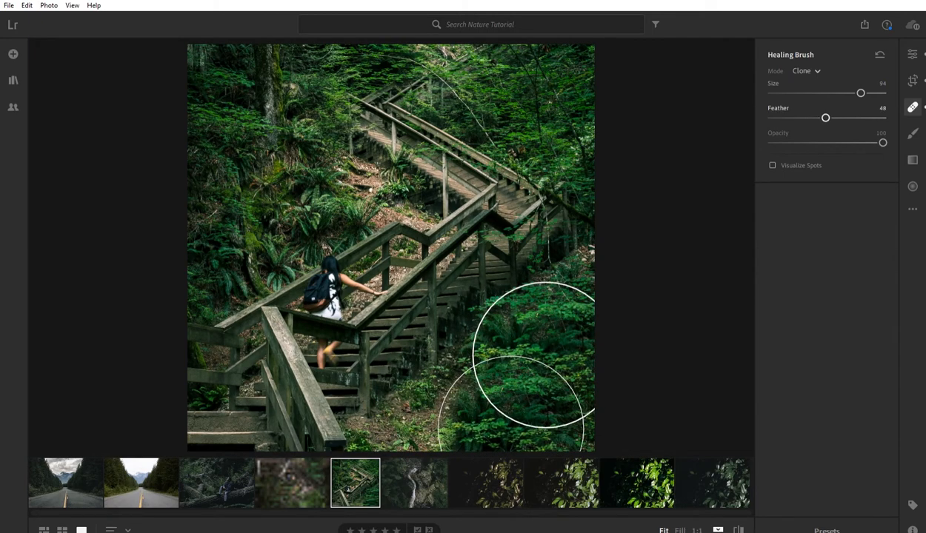